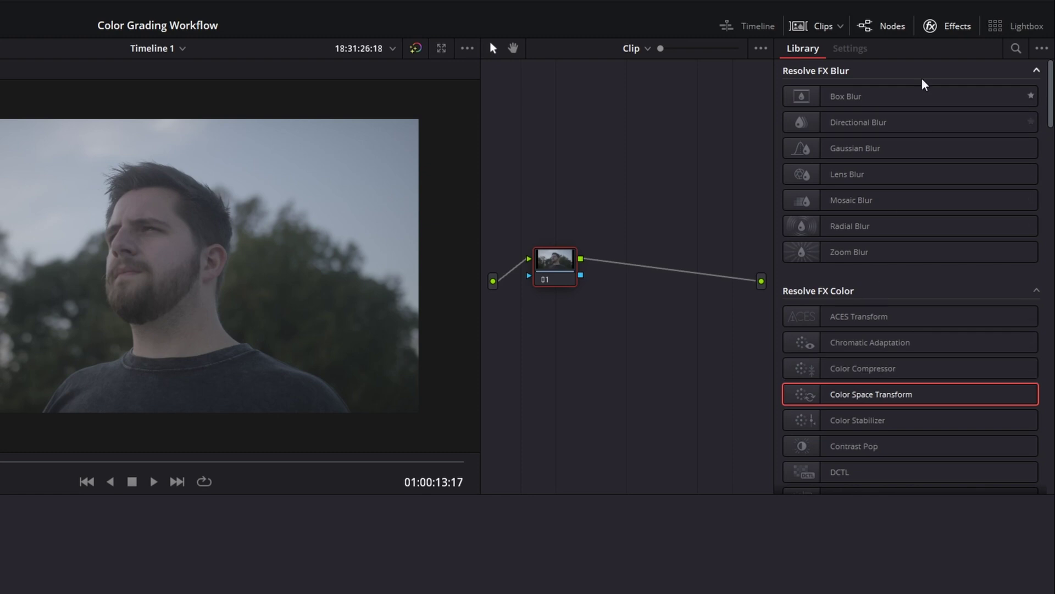
- Close the Effects library once Color Space Transform is applied to node 01
left_click(953, 27)
- Set the CST input to Blackmagic Wide Gamut Gen 4/5 with Blackmagic Film Gen 4 gamma
left_click(952, 27)
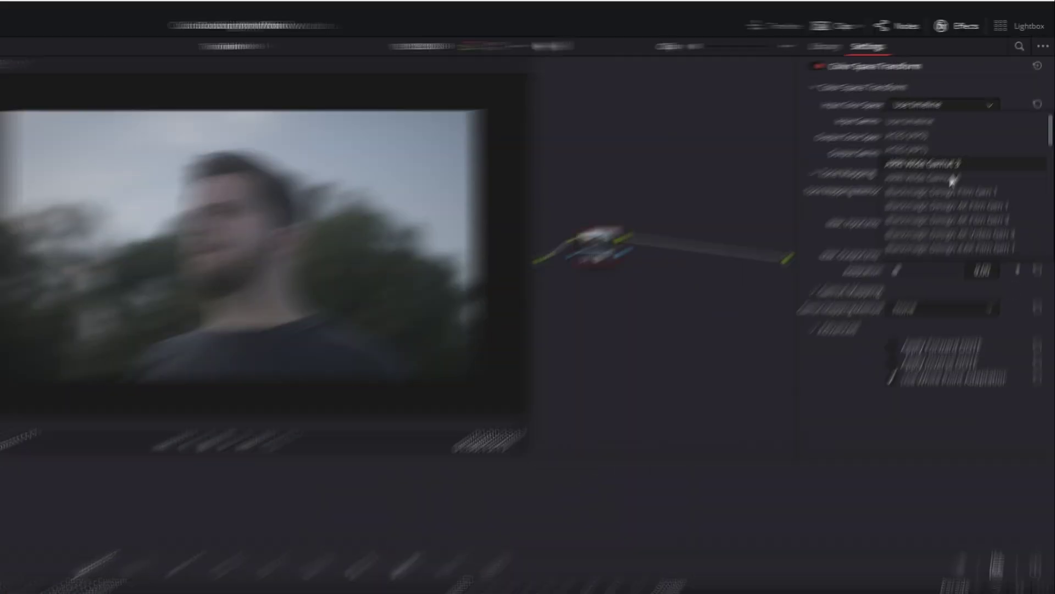
left_click(986, 77)
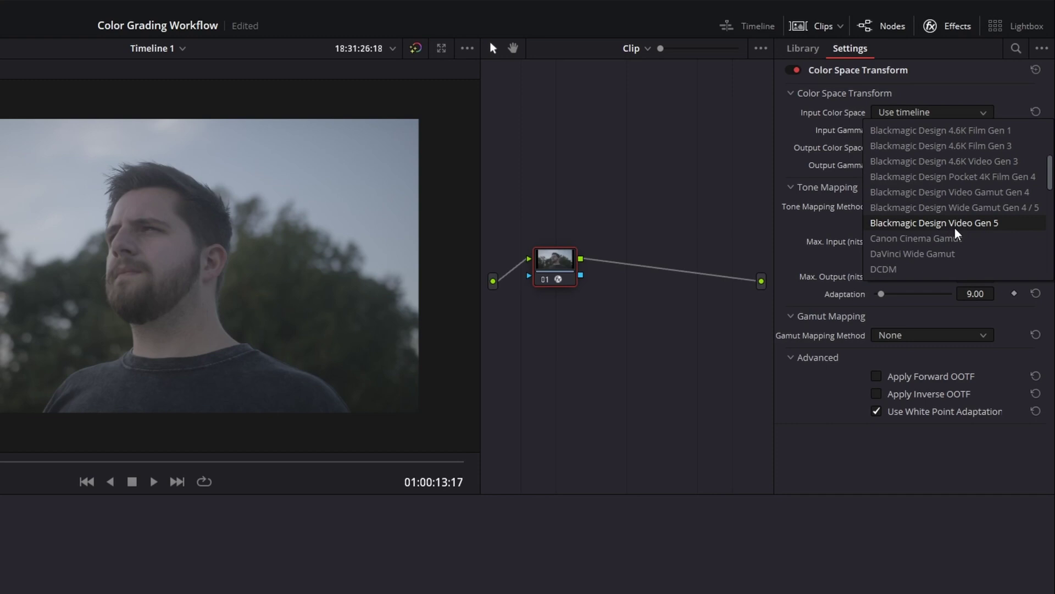
left_click(1023, 209)
left_click(910, 141)
scroll(919, 204, "down", 2)
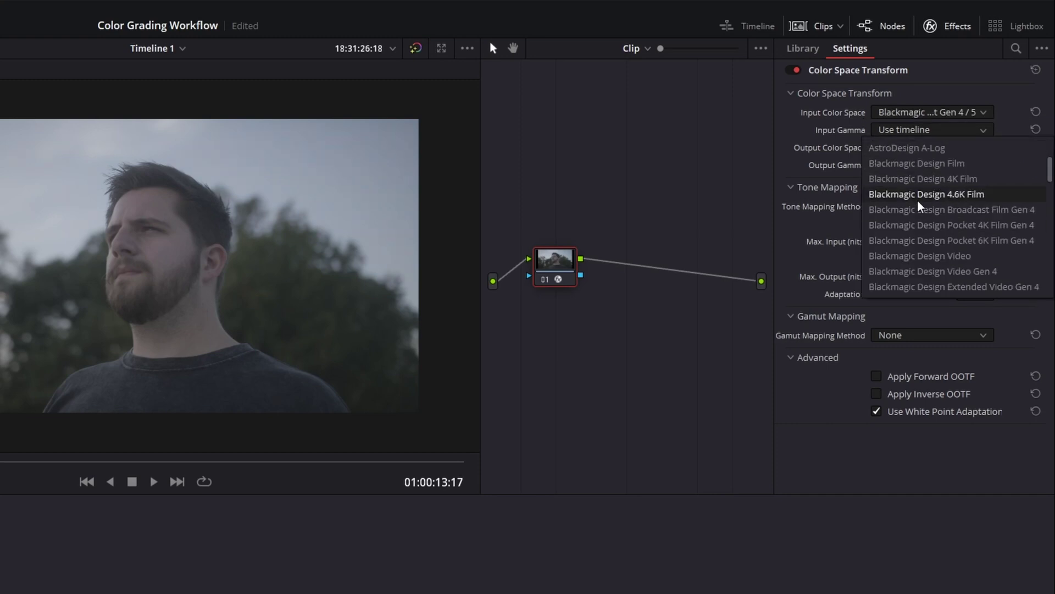
scroll(948, 250, "down", 3)
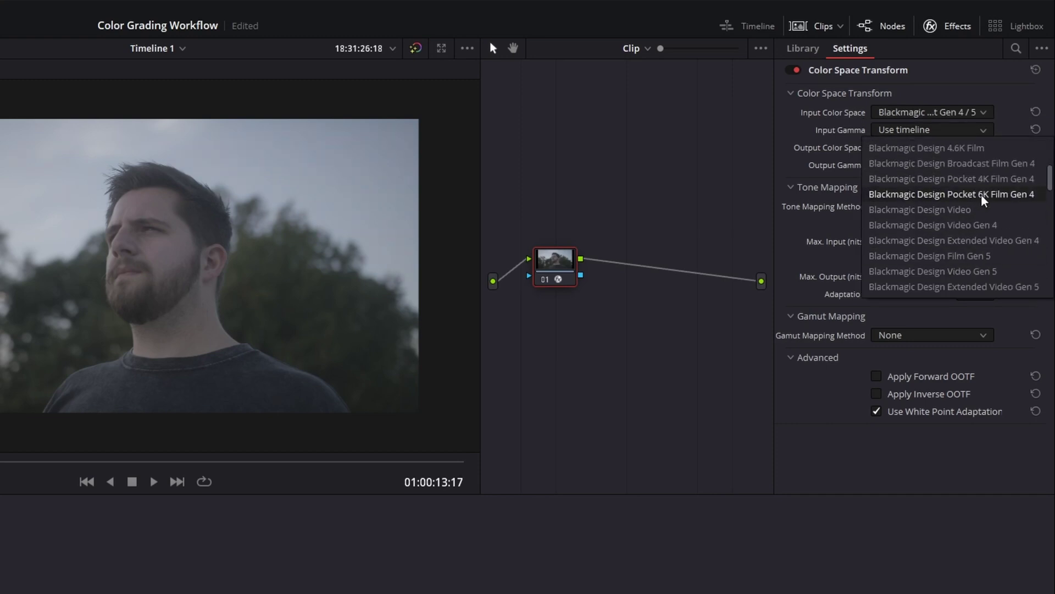
left_click(1016, 195)
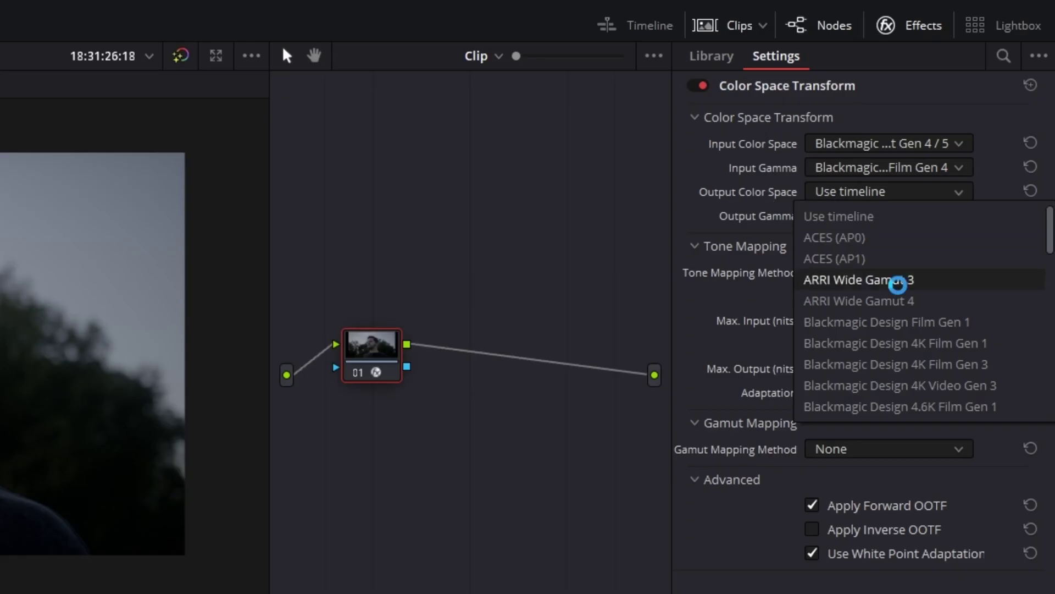
- Set the CST output color space to Rec.709 with Gamma 2.4
scroll(897, 284, "down", 5)
left_click(846, 187)
left_click(846, 198)
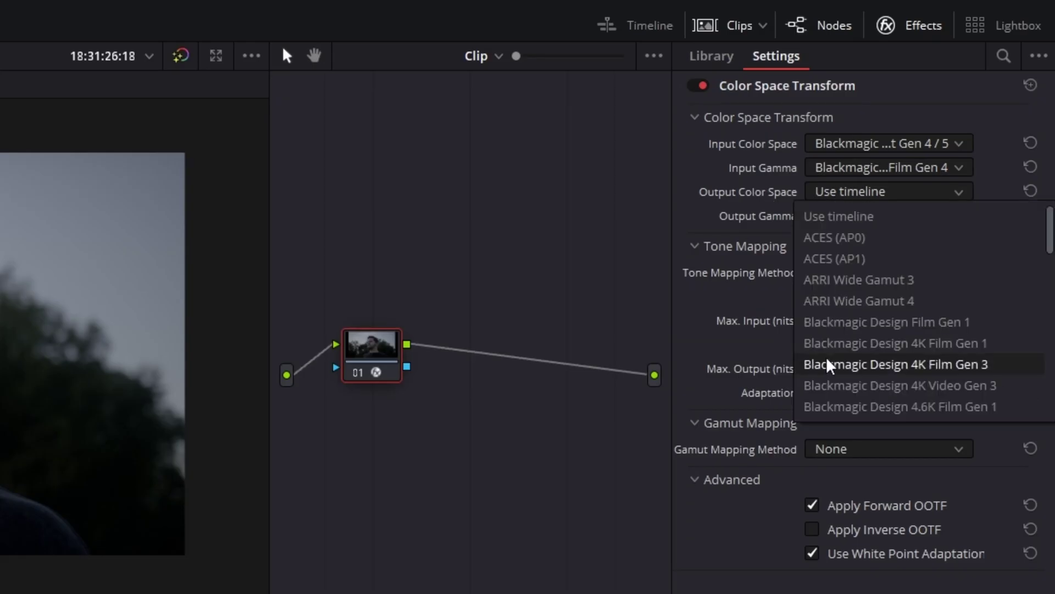
scroll(865, 340, "down", 8)
left_click(852, 385)
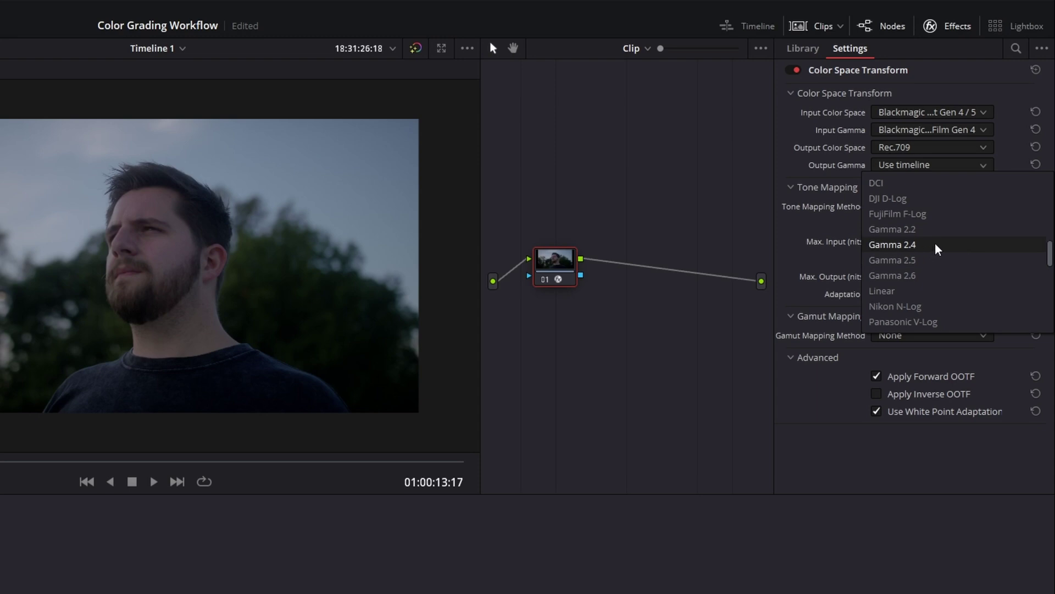
left_click(940, 249)
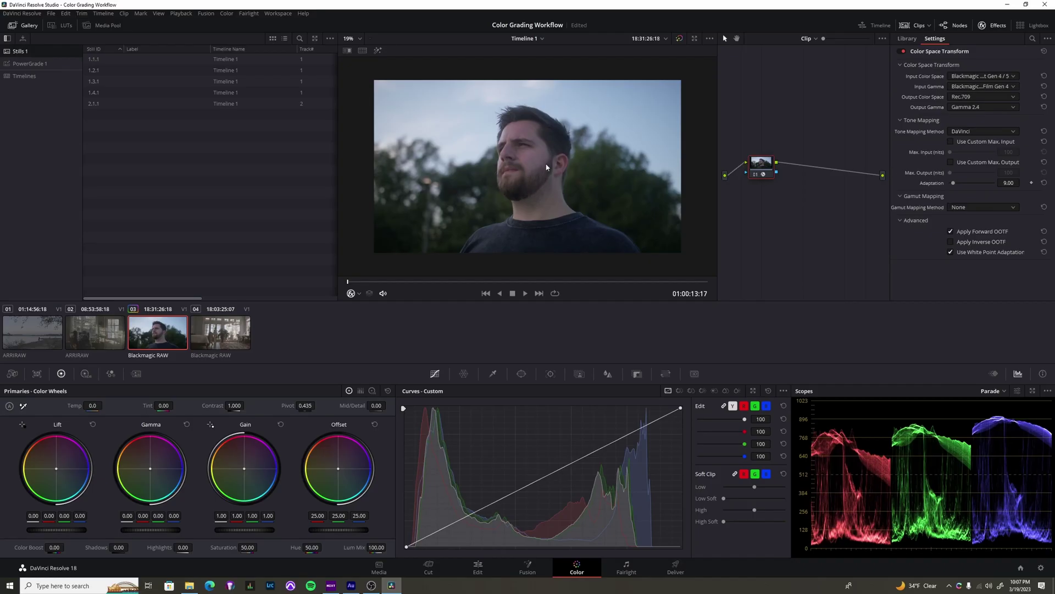
scroll(546, 167, "up", 1)
- Toggle the CST node with Ctrl+D to compare the clip before and after the Rec.709 conversion
scroll(545, 157, "down", 2)
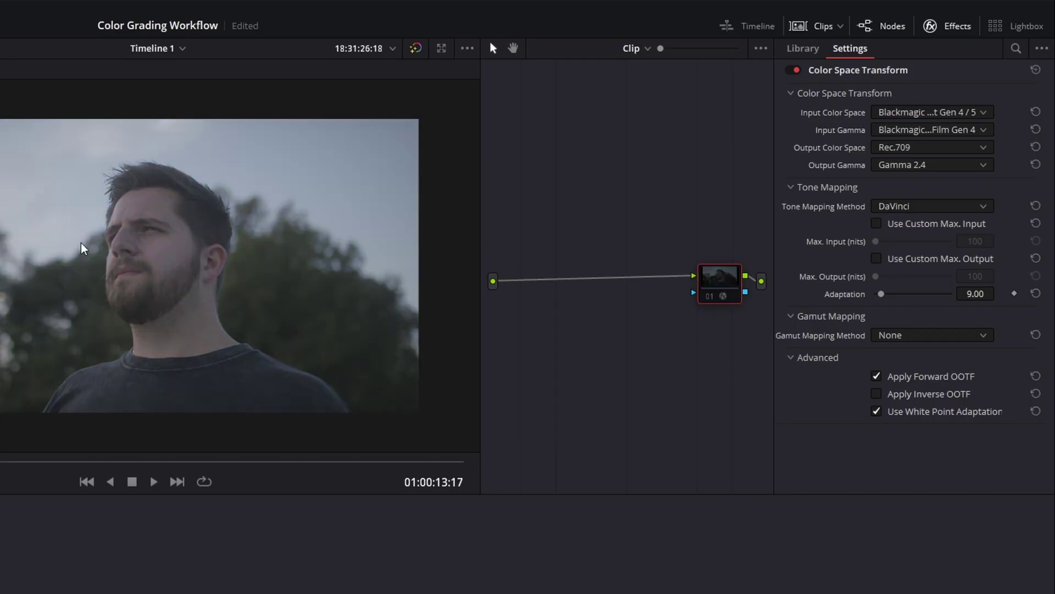
key("ctrl+d")
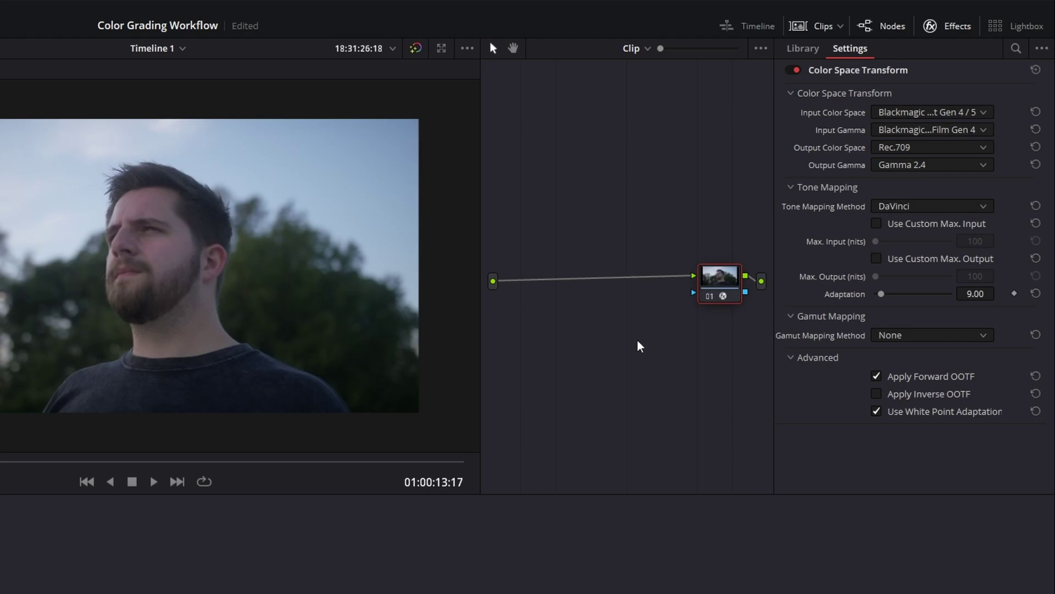
- Add a serial node ahead of the transform and rearrange nodes 01 and 02 in the graph
key("shift+s")
key("shift+s")
key("shift+s")
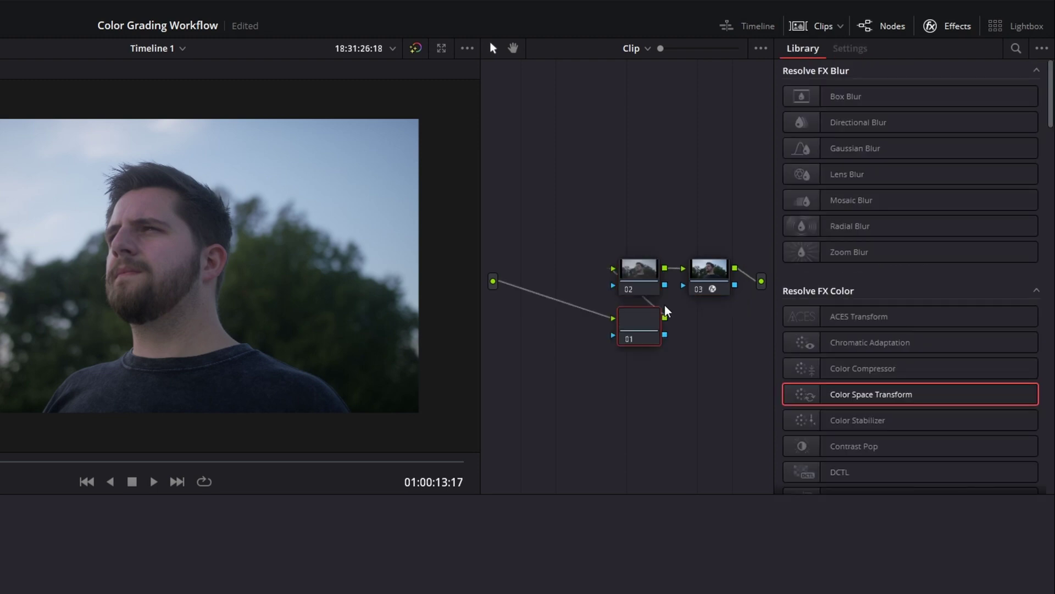
left_click_drag(631, 333, 570, 287)
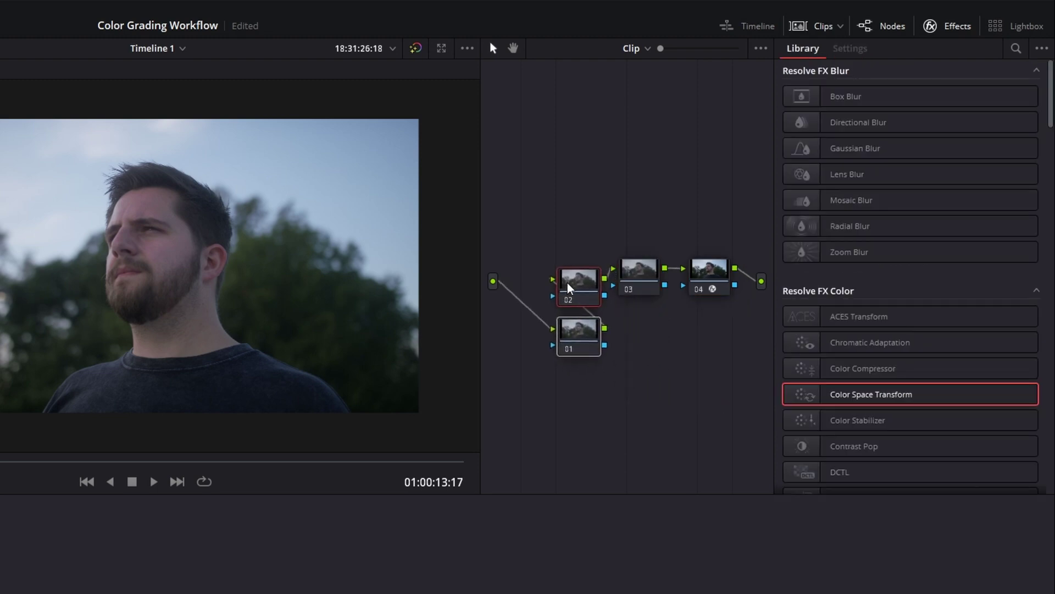
left_click_drag(638, 379, 569, 220)
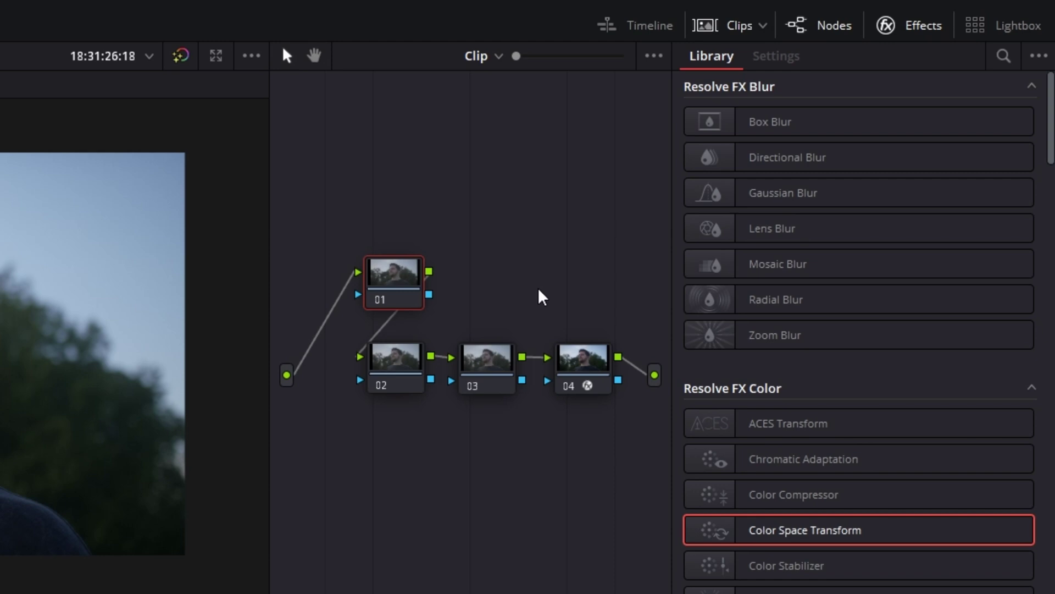
- Label the correction nodes wb, exp and contrast, placing contrast below exp
type("b")
left_click(385, 364)
type("exp")
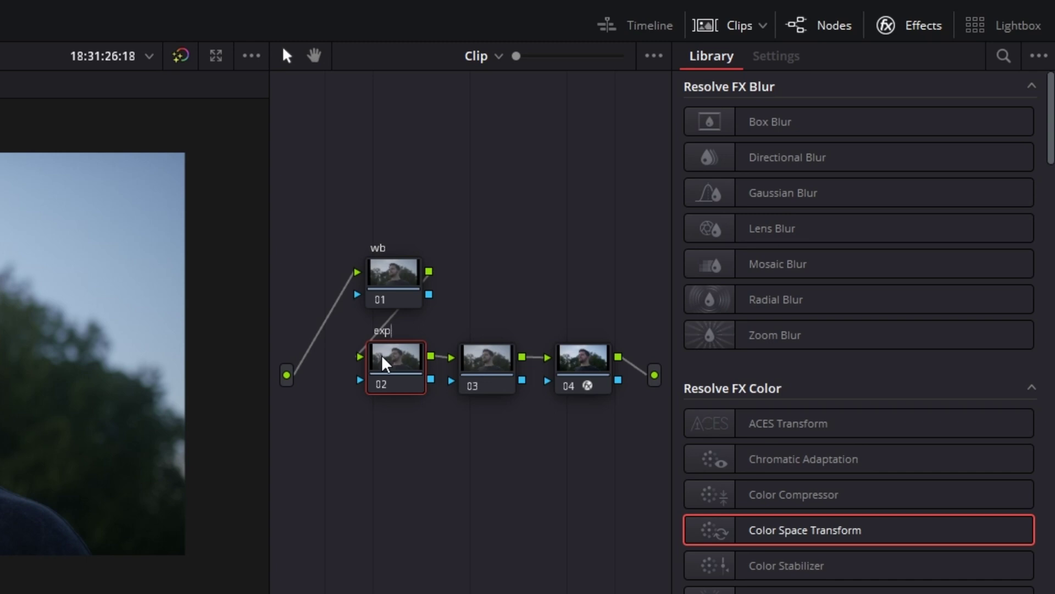
key("Return")
left_click(487, 364)
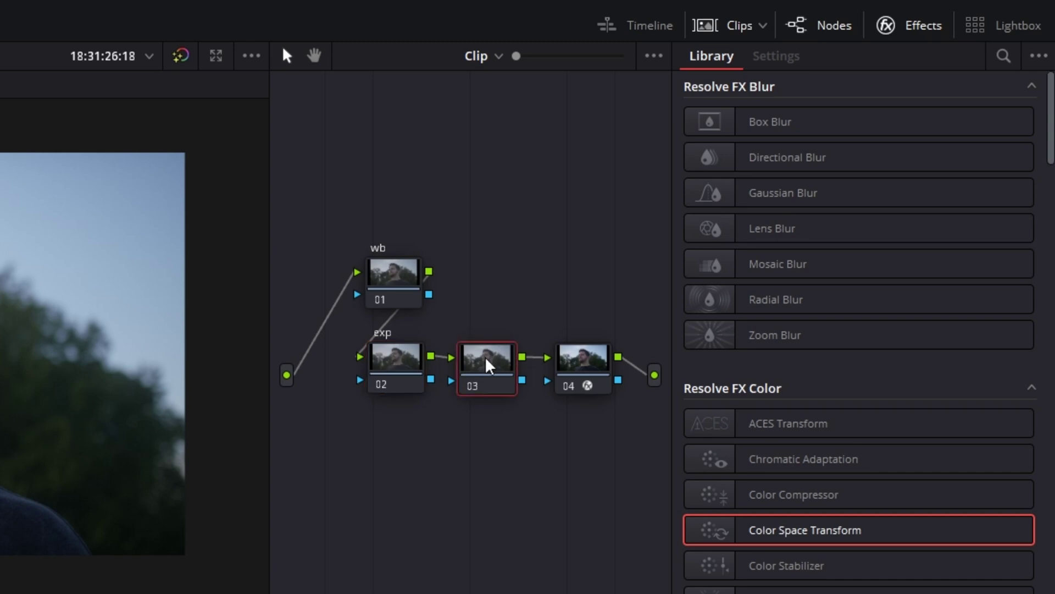
type("contrast")
left_click_drag(487, 366, 398, 442)
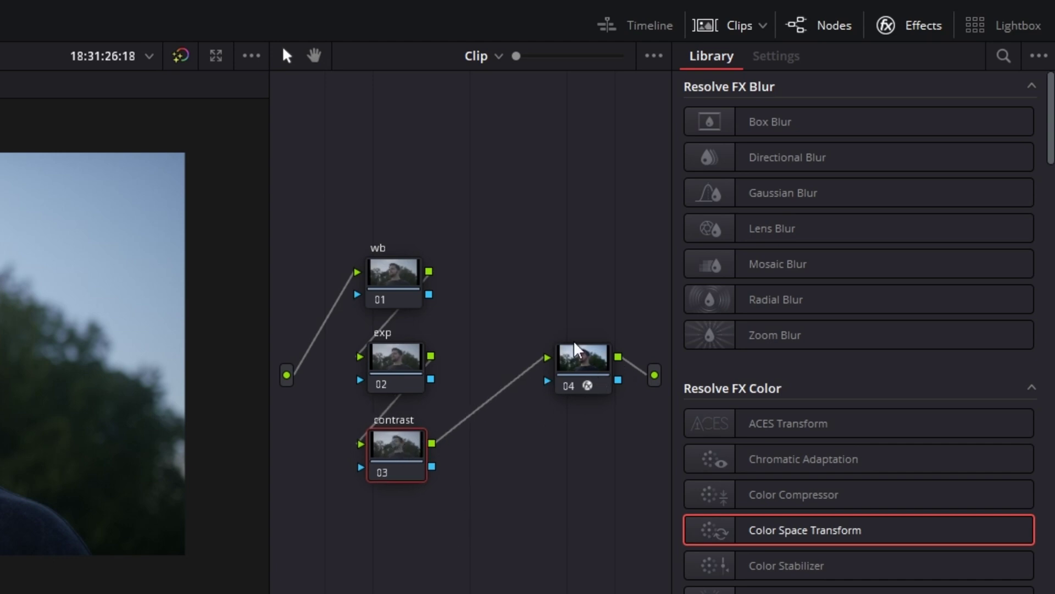
left_click(588, 369)
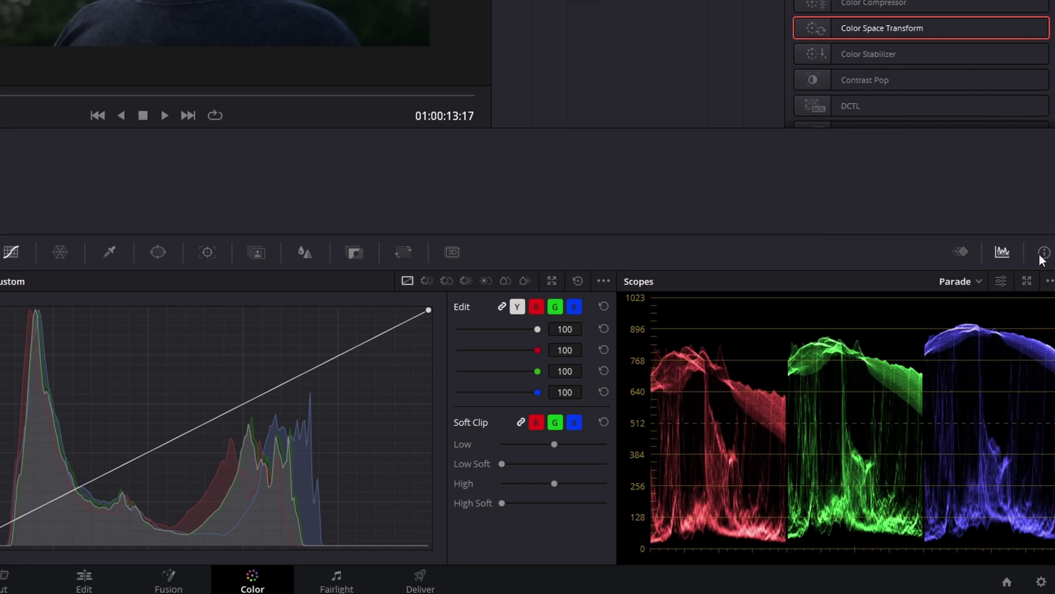
- Pop the RGB parade scopes out into a separate window and move it lower
left_click(1010, 253)
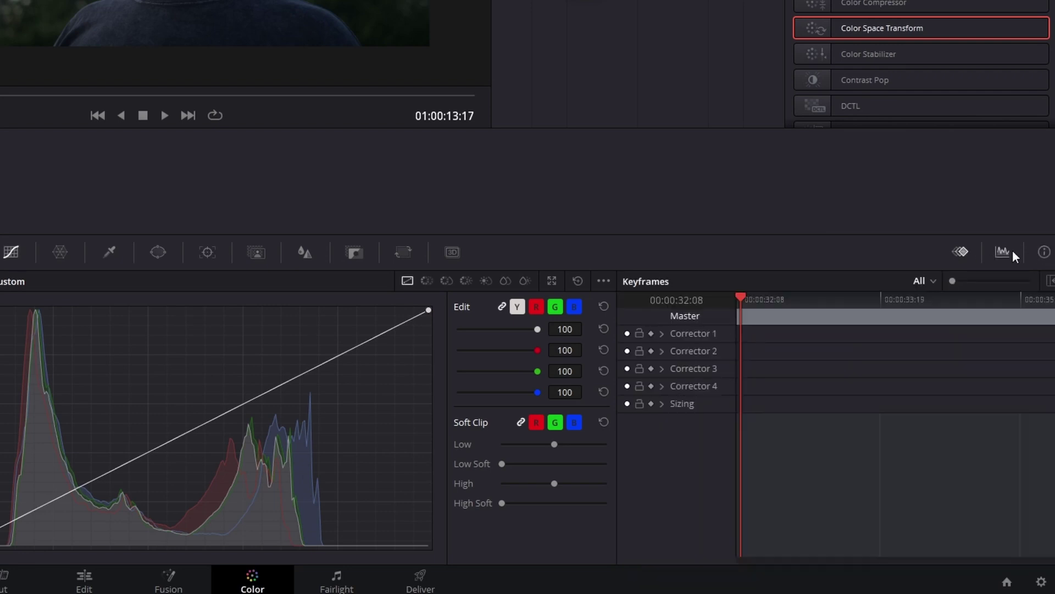
left_click(1005, 253)
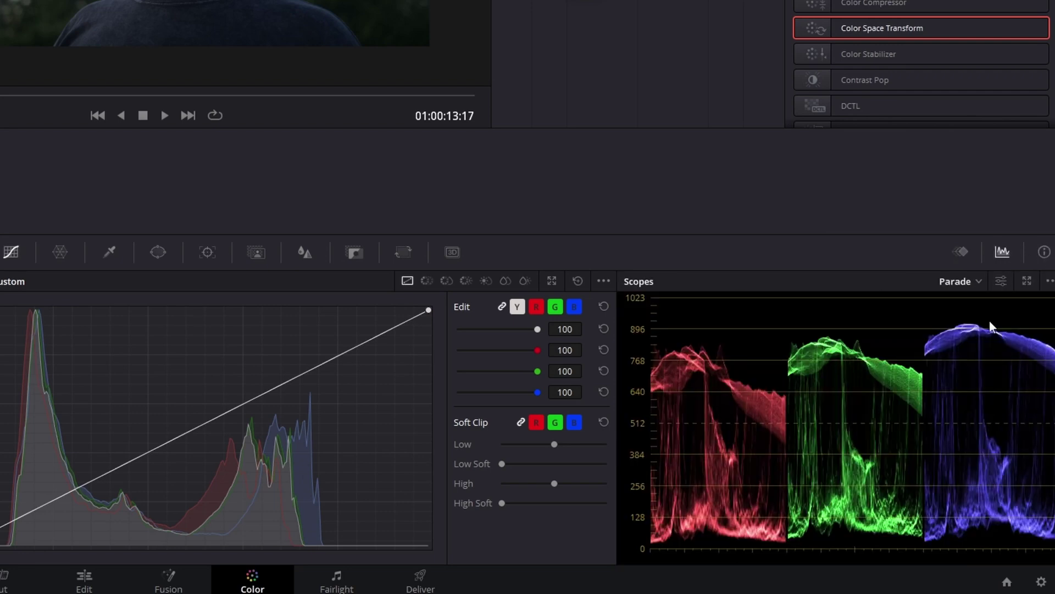
left_click(1031, 277)
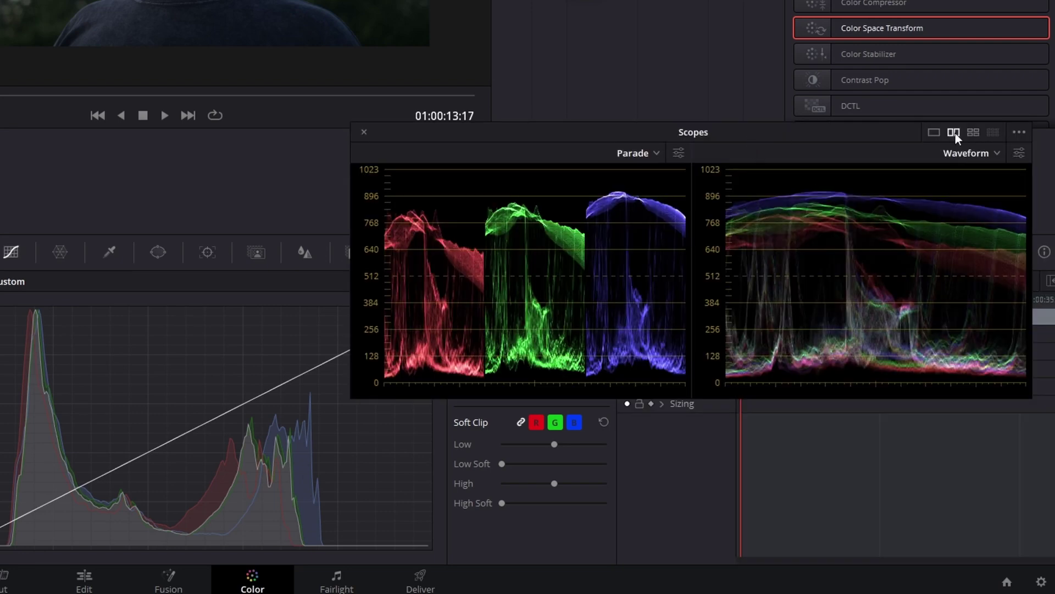
left_click_drag(853, 131, 859, 224)
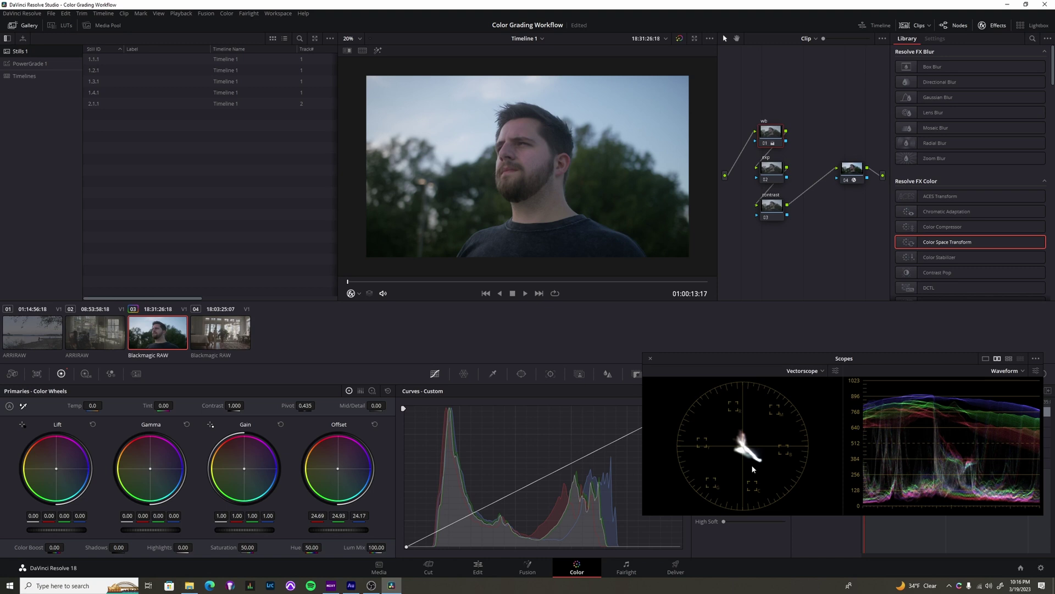
- Compare against the second clip, then nudge the portrait's Offset wheel and return it to neutral
key("Up")
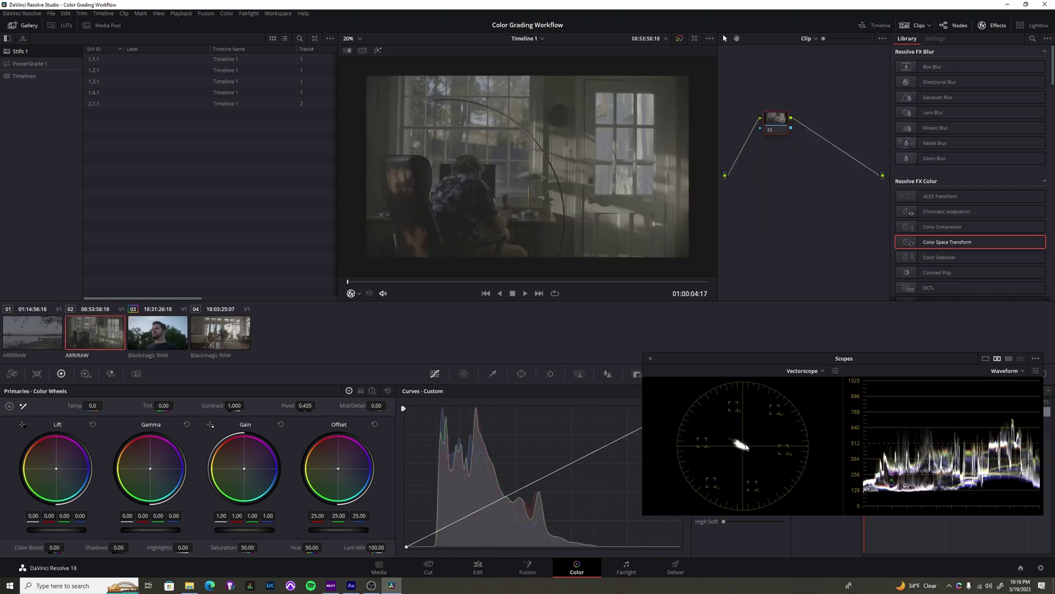
left_click(180, 344)
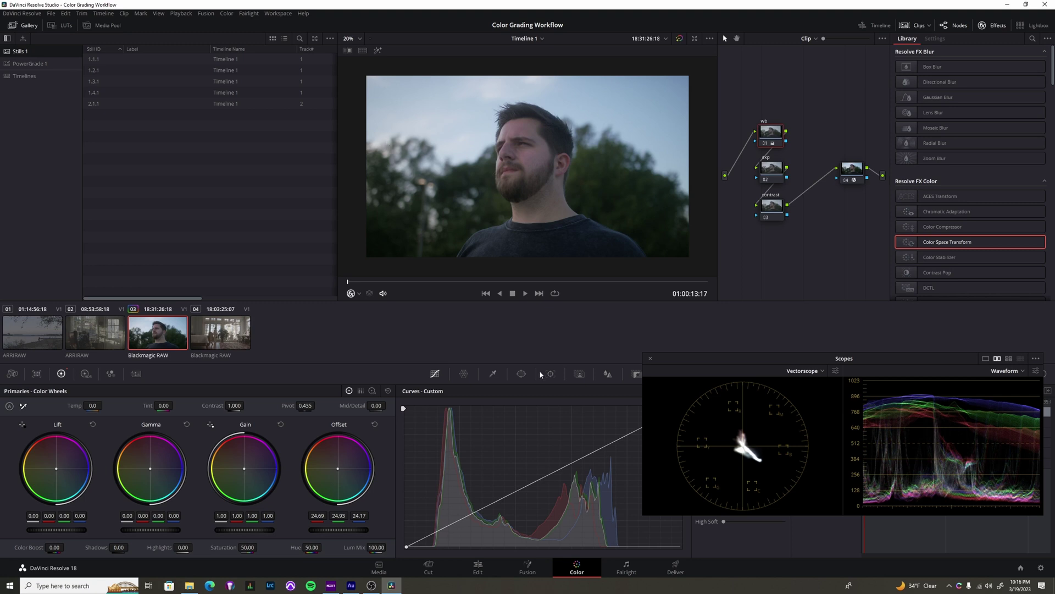
left_click_drag(338, 468, 335, 467)
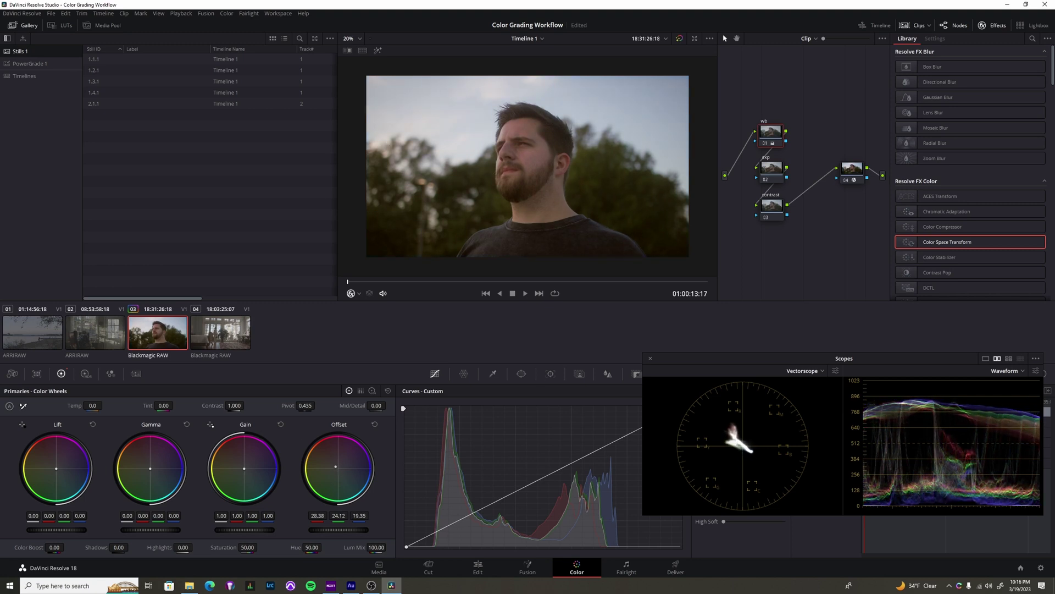
left_click_drag(335, 467, 338, 469)
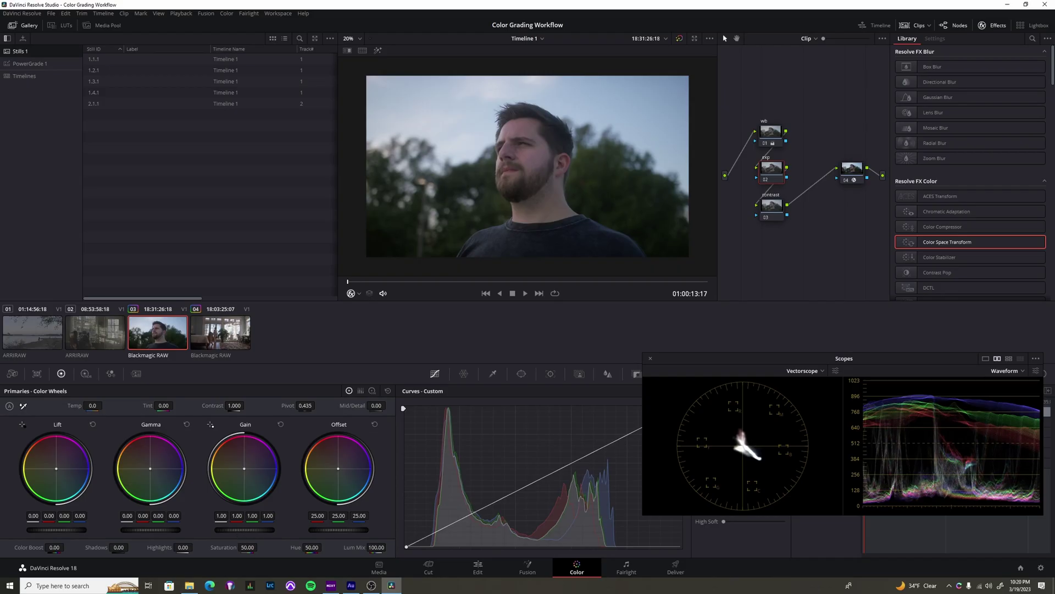
- On the exp node, raise and reset the Gain master wheel, then lower Lift to deepen shadows
left_click_drag(236, 529, 275, 530)
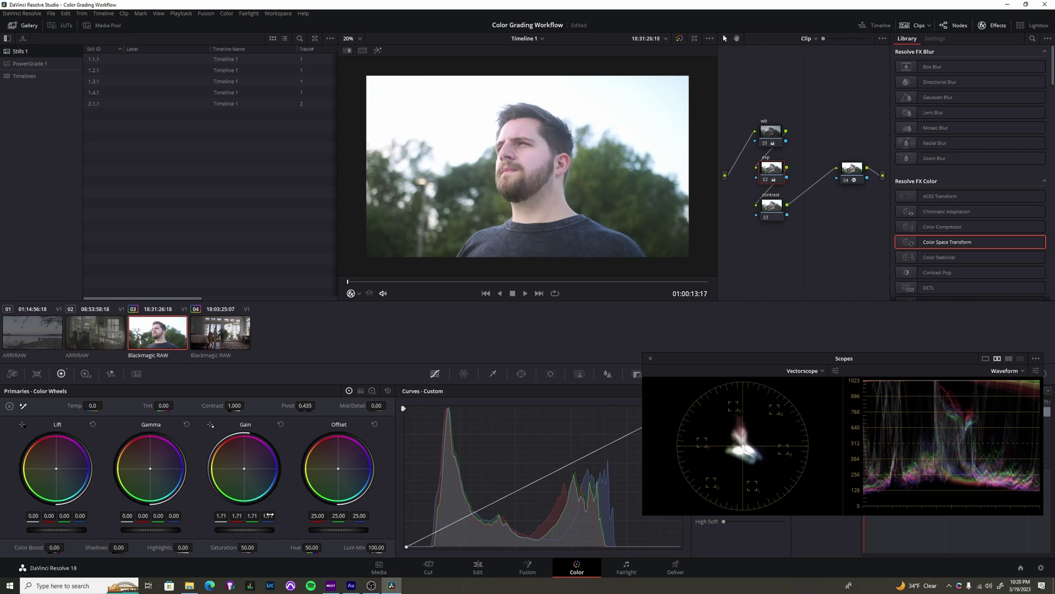
left_click(280, 424)
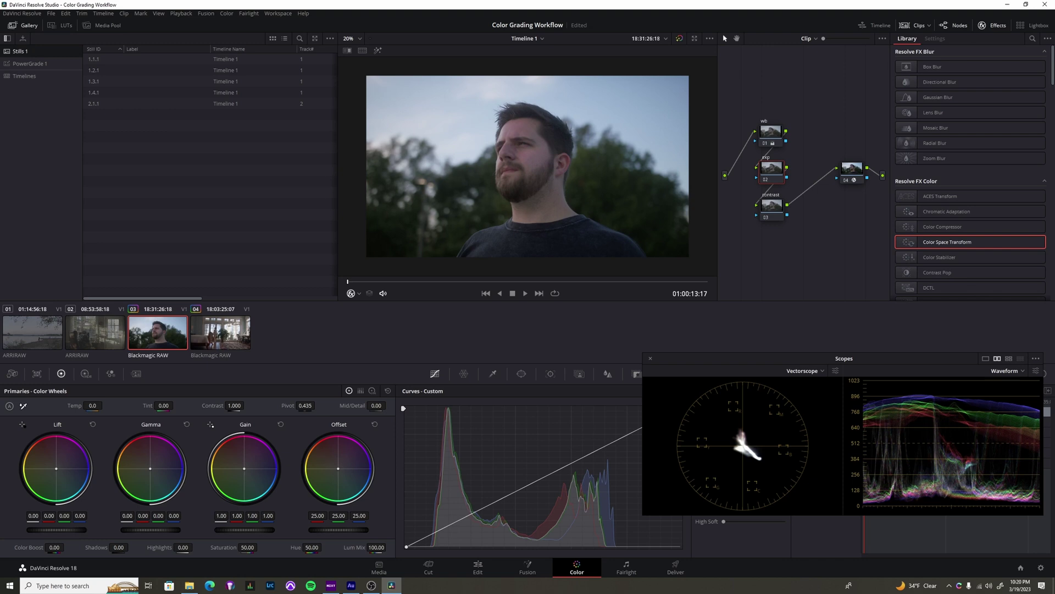
left_click_drag(56, 530, 38, 529)
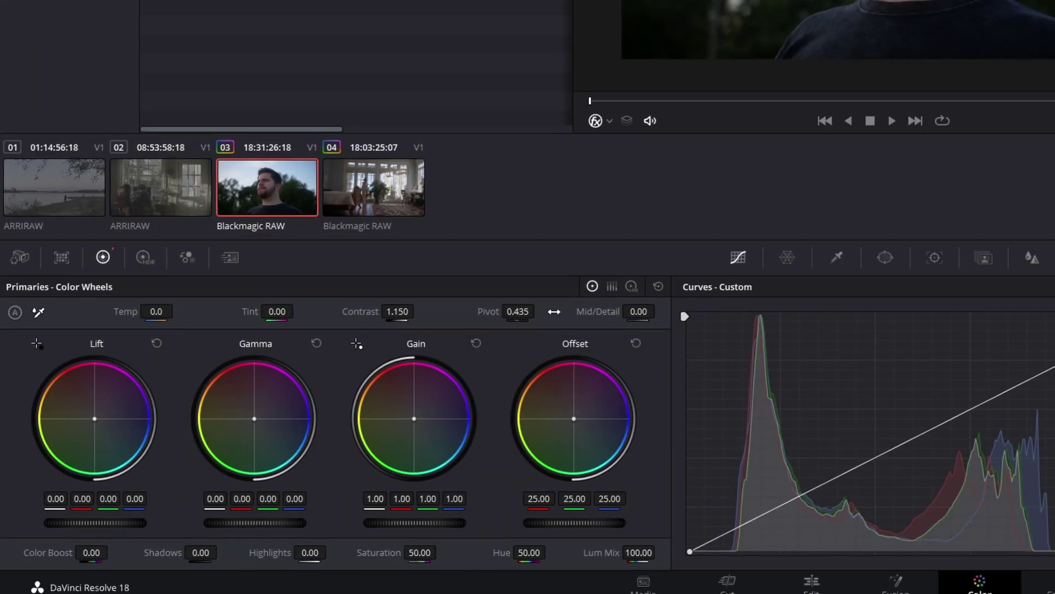
- Drag Contrast to about 1.142 and lower the Pivot to 0.044 on the contrast node
left_click_drag(406, 311, 419, 310)
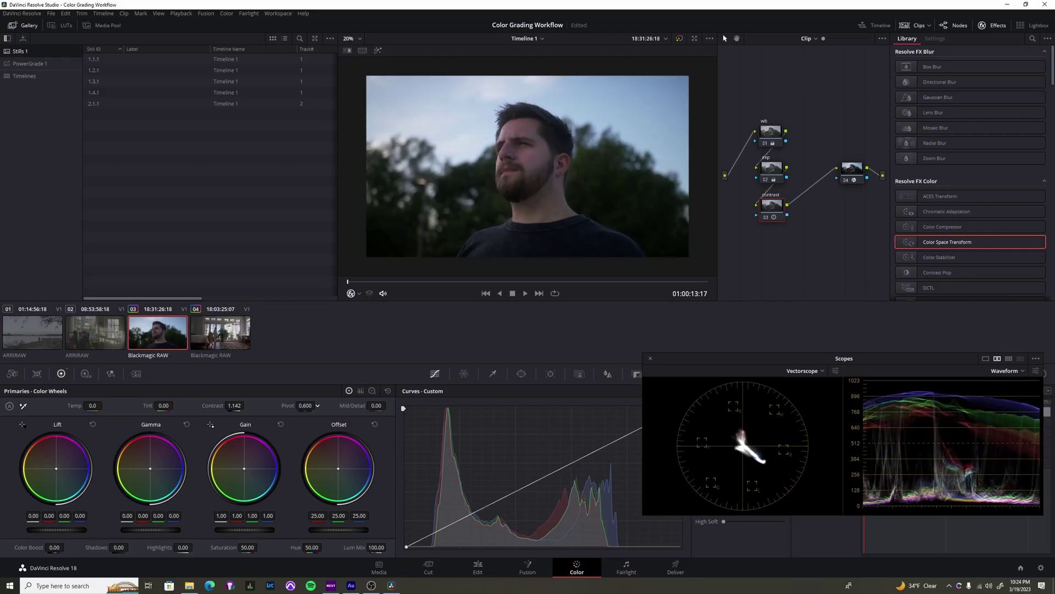
left_click_drag(305, 405, 291, 405)
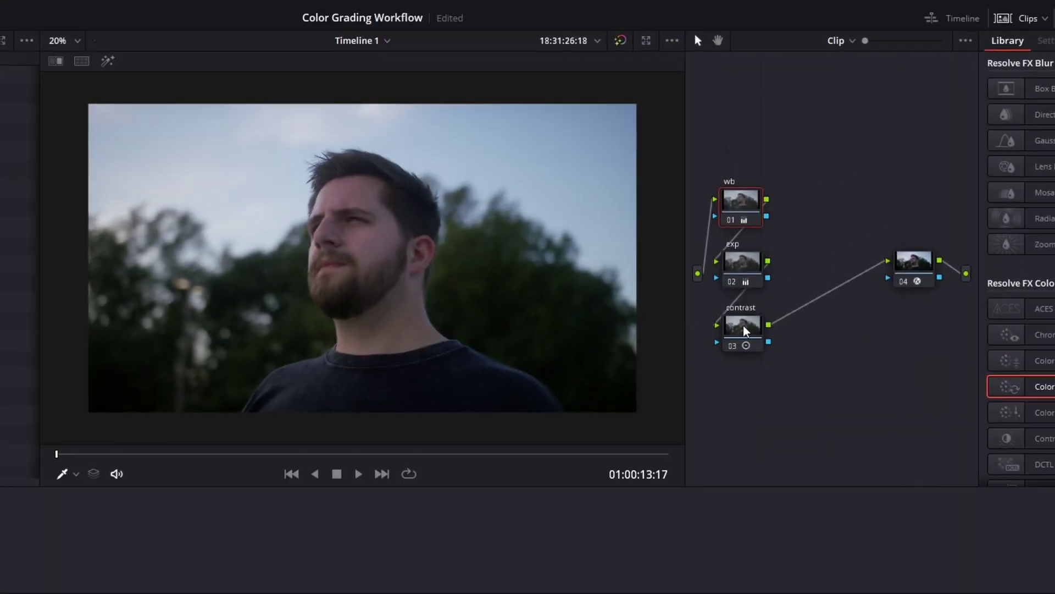
- Add a serial node after the contrast node and place it ahead of the final node
left_click(743, 208)
key("alt+s")
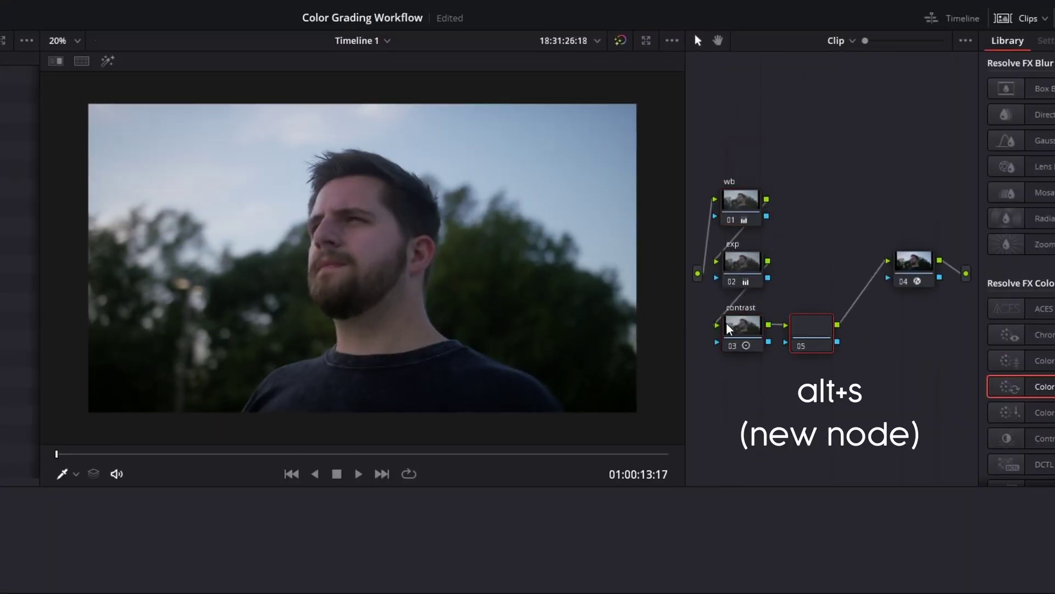
left_click_drag(808, 329, 812, 286)
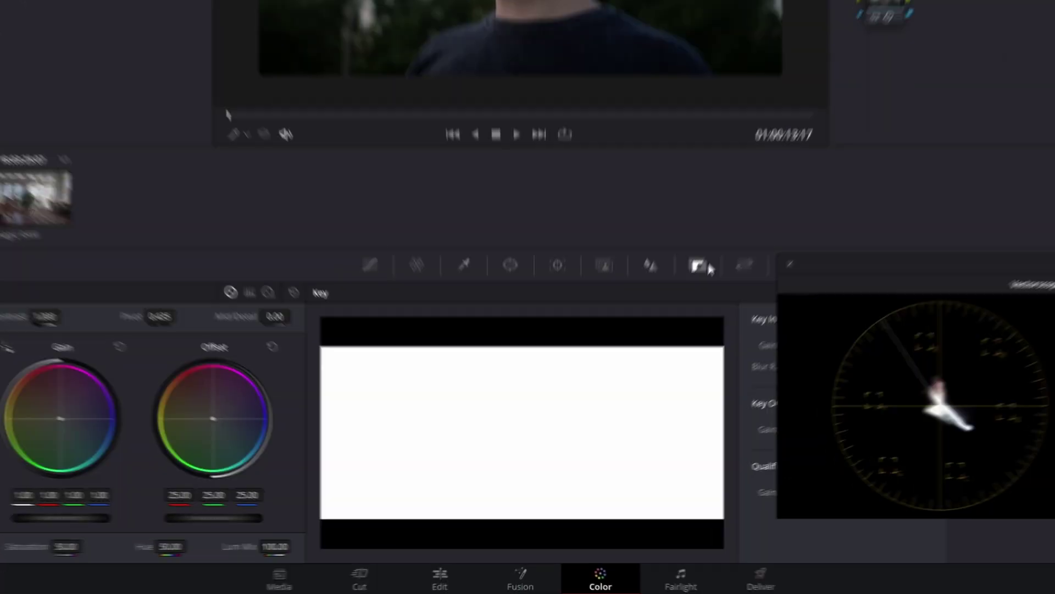
- Move the scopes window aside and set the new node's Key Output Gain to 0.3
left_click_drag(845, 251, 929, 242)
type(".3")
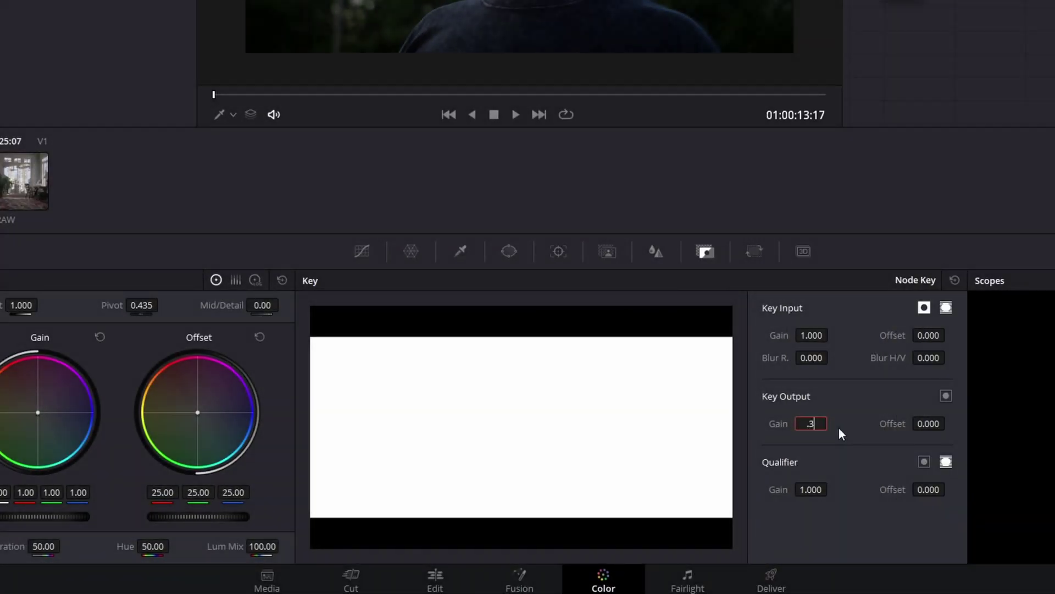
key("Return")
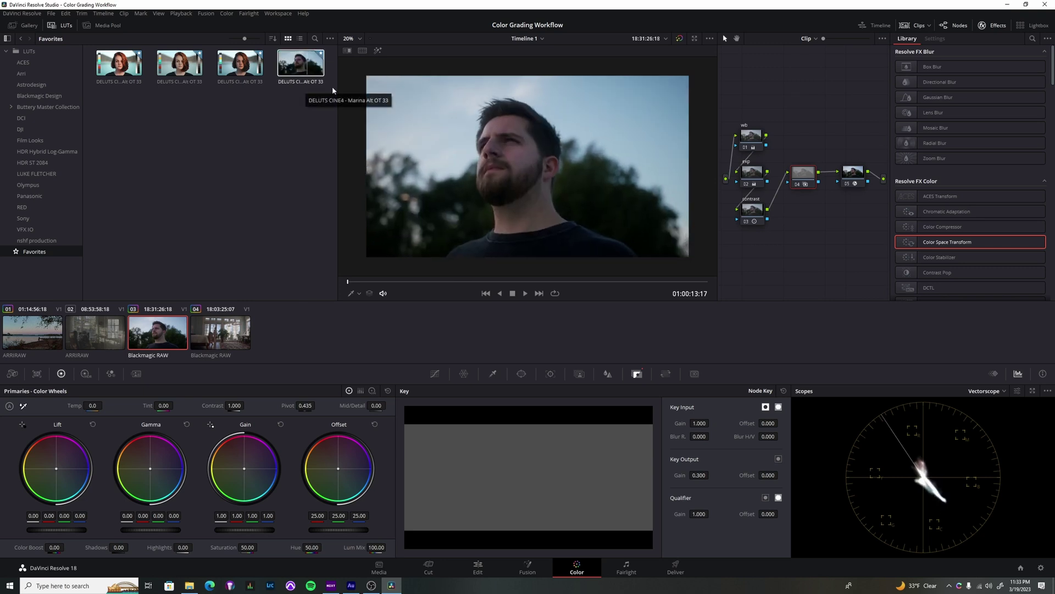
- Drop the DELUTS CINE4 Marina Alt OT 33 LUT onto the new node, then inspect the exp node
left_click_drag(301, 63, 651, 216)
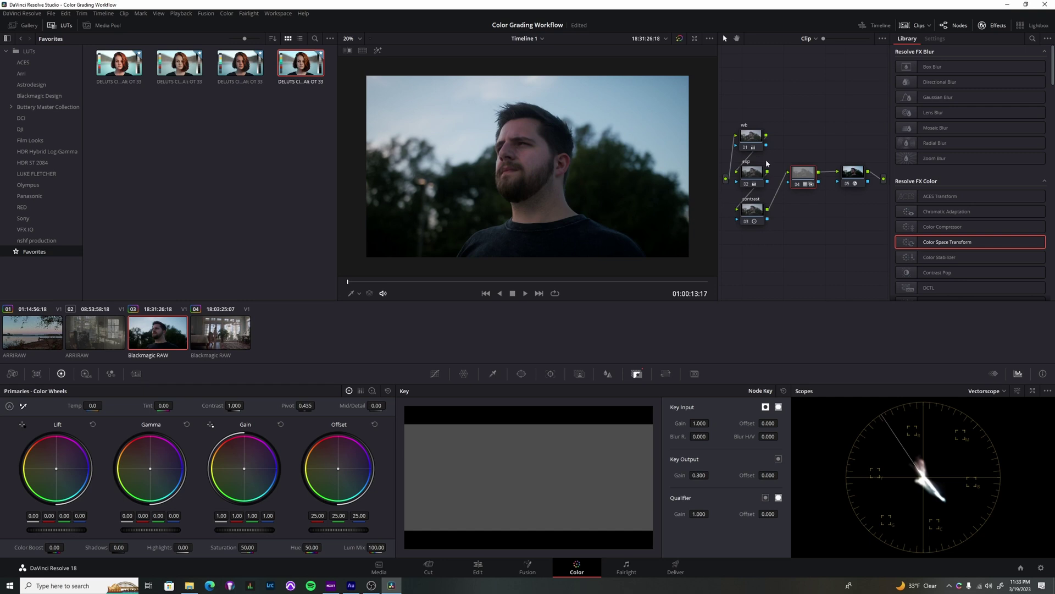
left_click(753, 176)
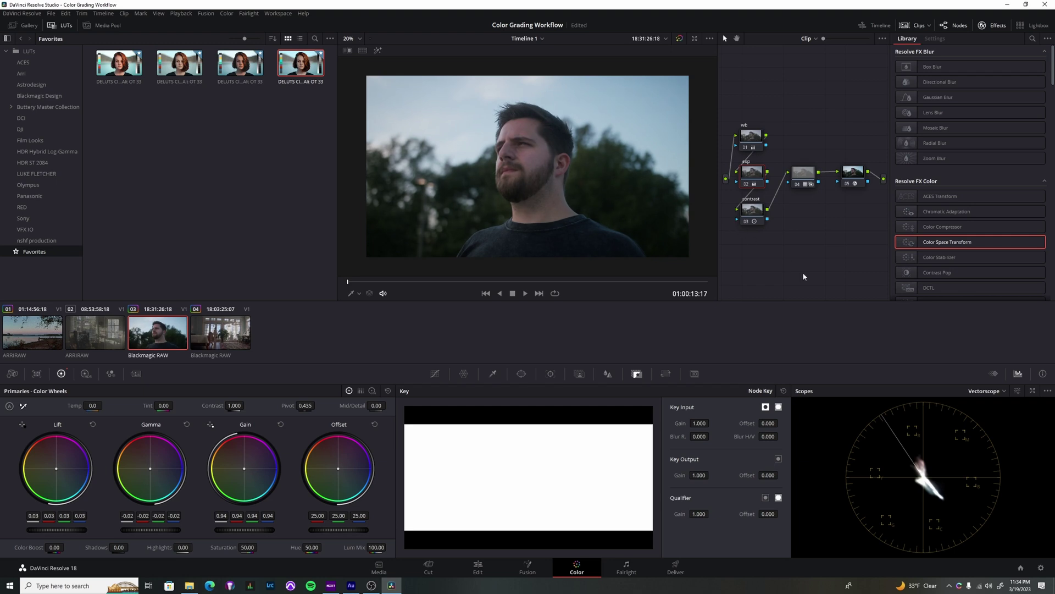
left_click(803, 173)
- Add an empty serial node after LUT node 04 at the end of the chain
left_click(435, 374)
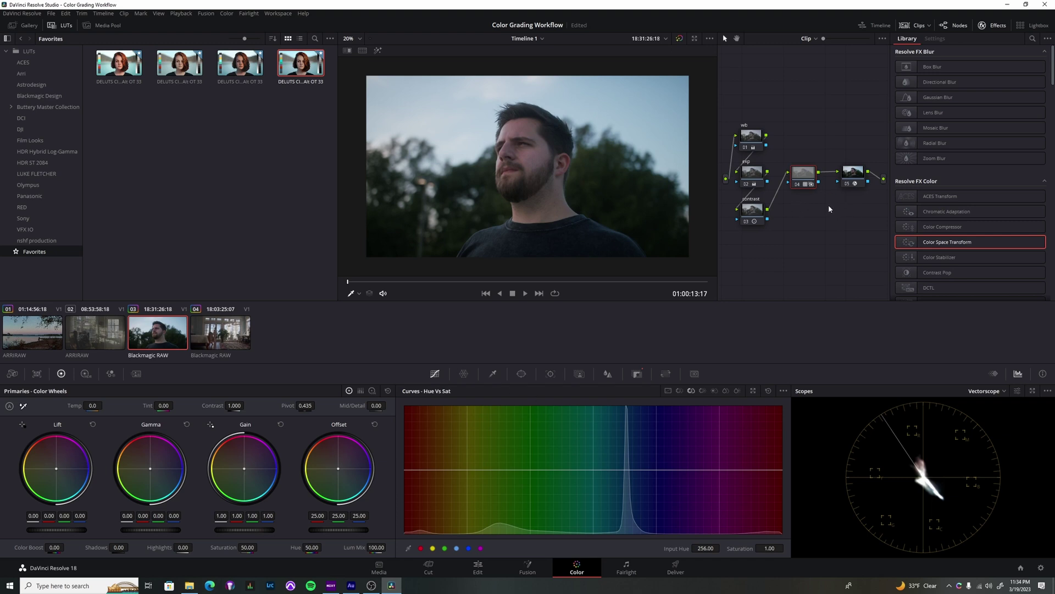
key("alt+s")
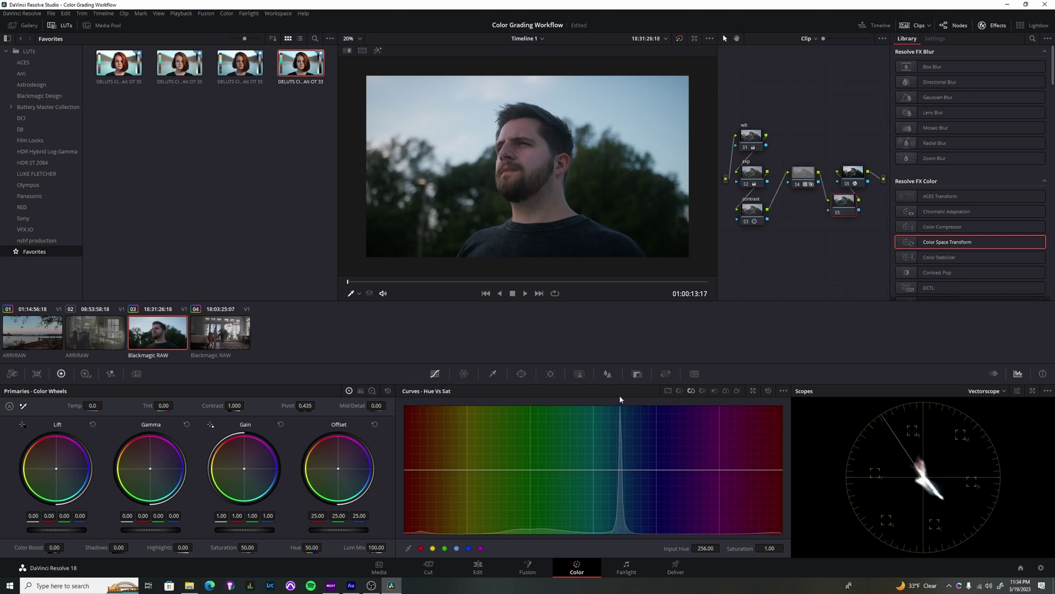